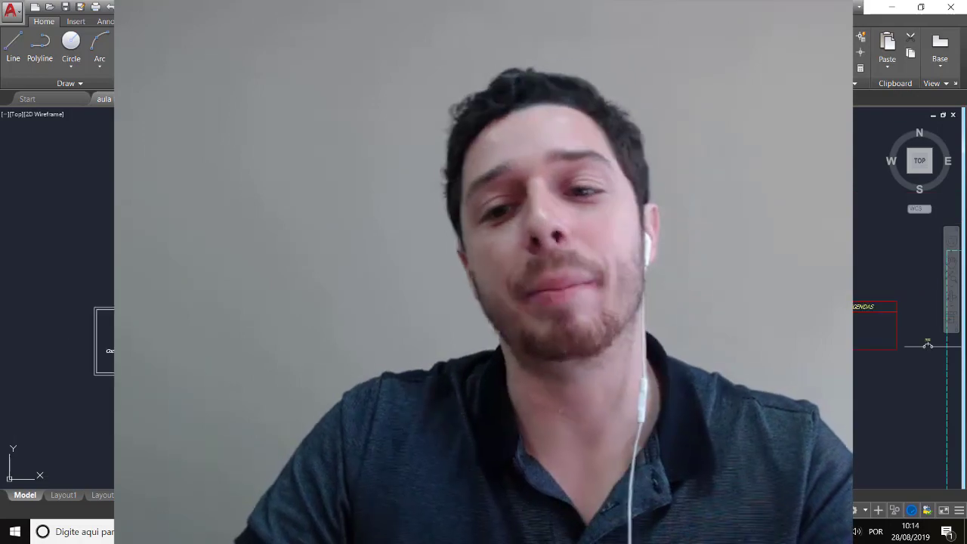
scroll(484, 303, "up", 5)
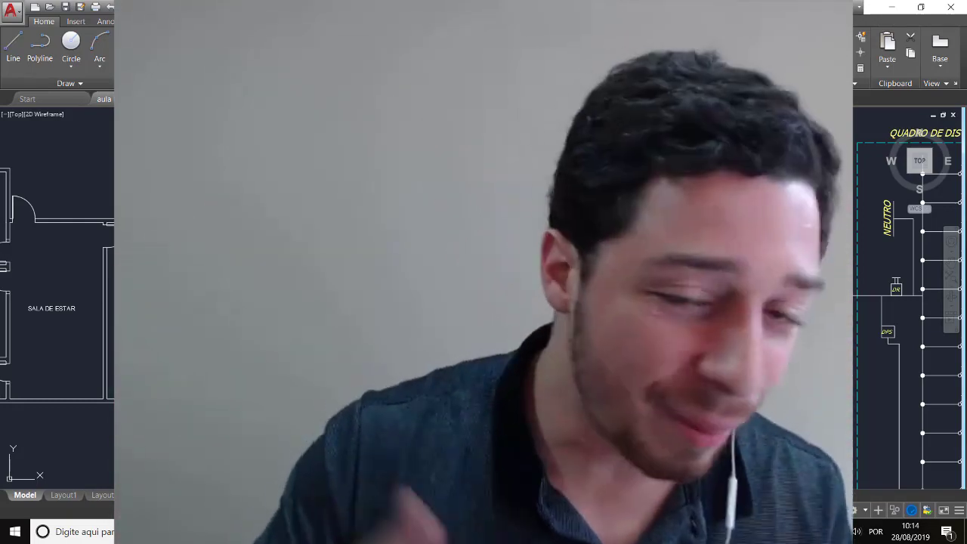
mouse_move(574, 287)
middle_mouse_down()
mouse_move(426, 278)
mouse_move(444, 287)
middle_mouse_up()
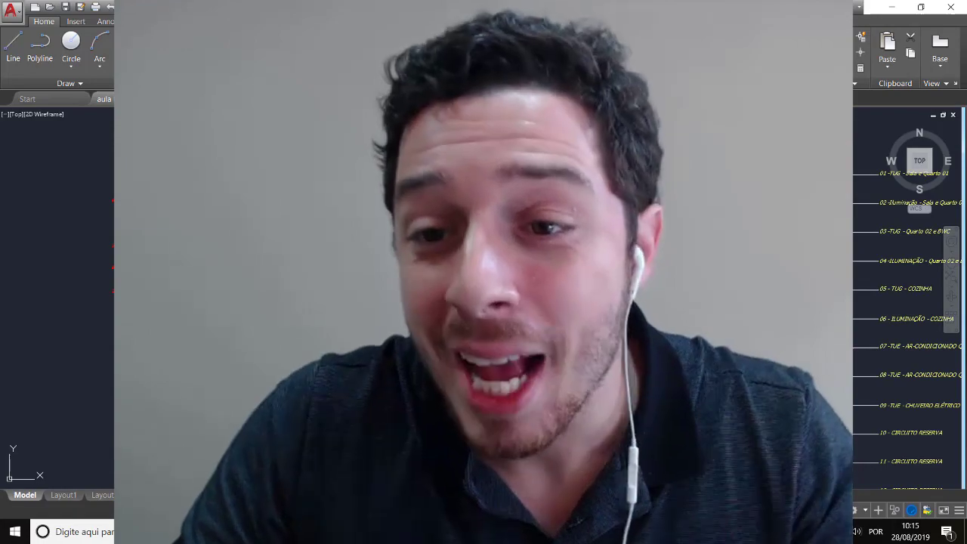
middle_click_drag(620, 283, 265, 283)
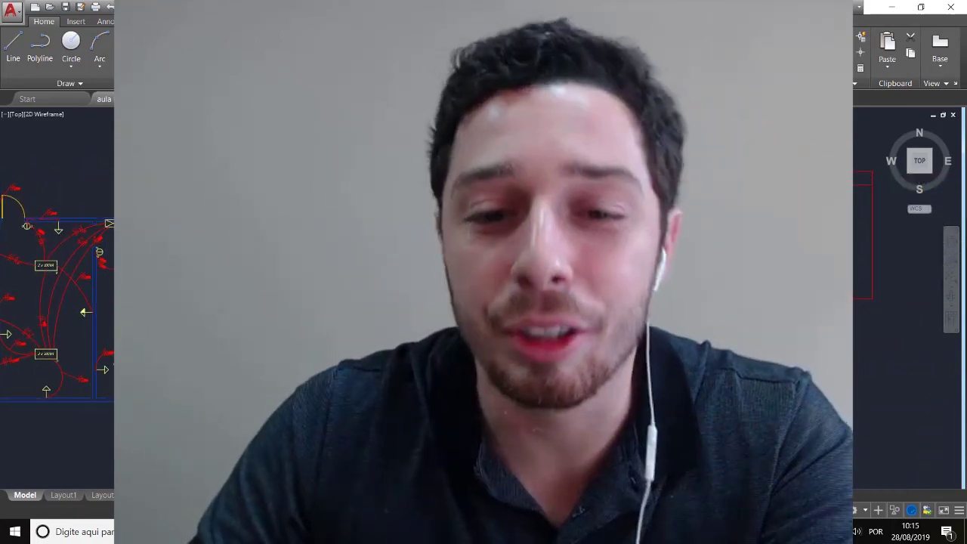
scroll(484, 270, "down", 2)
scroll(440, 262, "up", 2)
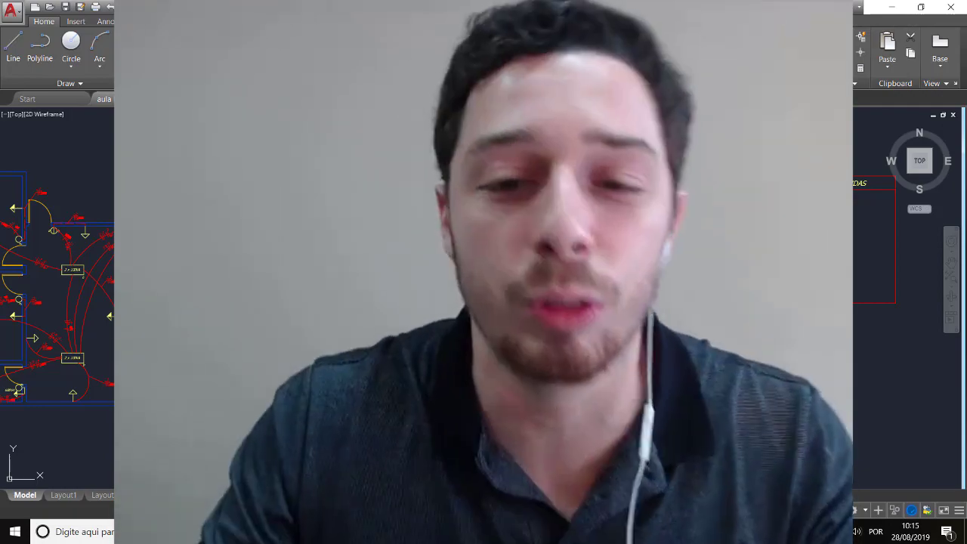
scroll(655, 178, "up", 2)
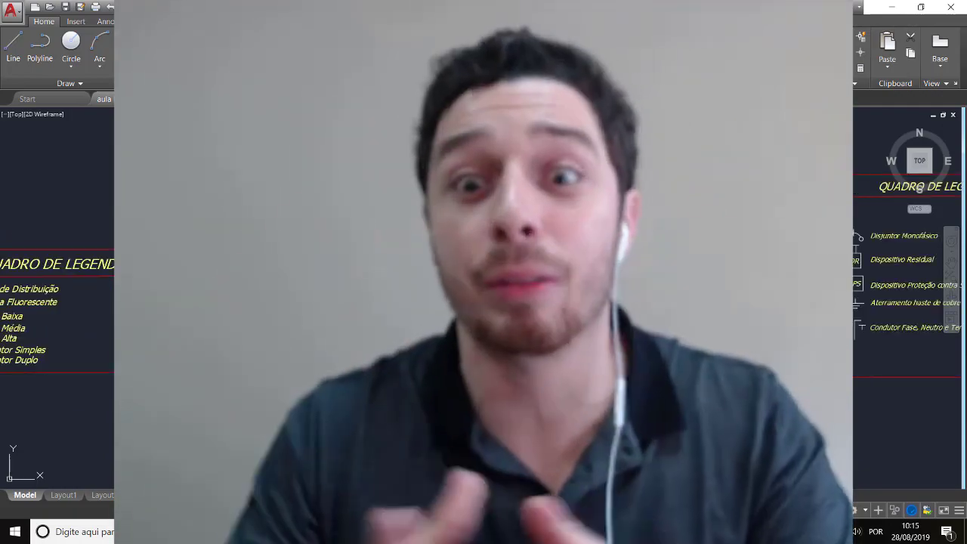
scroll(703, 242, "down", 2)
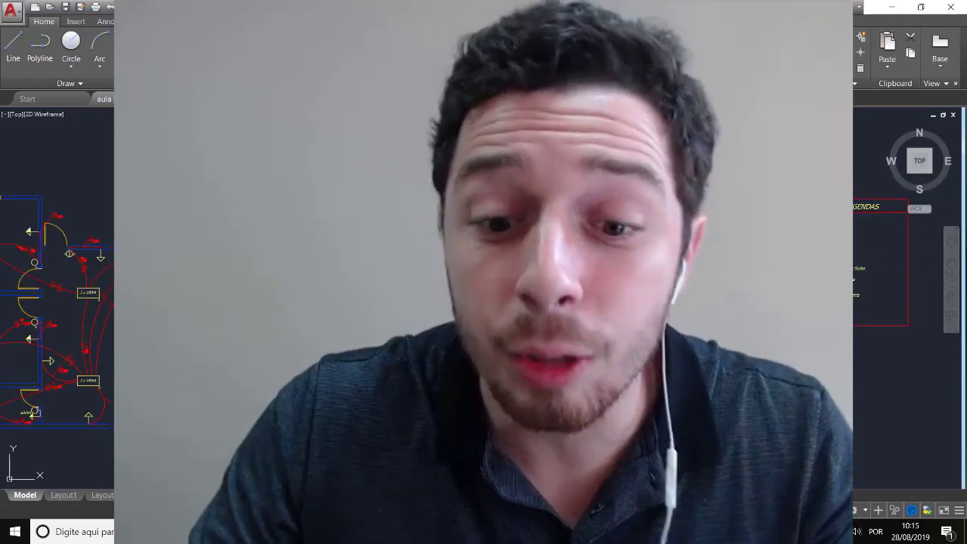
middle_click_drag(702, 243, 658, 232)
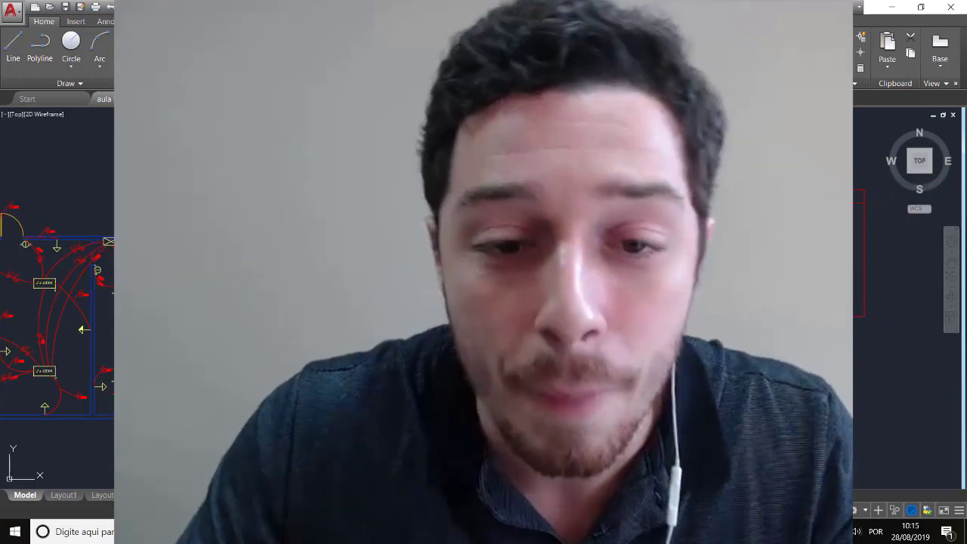
scroll(658, 231, "up", 2)
scroll(658, 232, "down", 2)
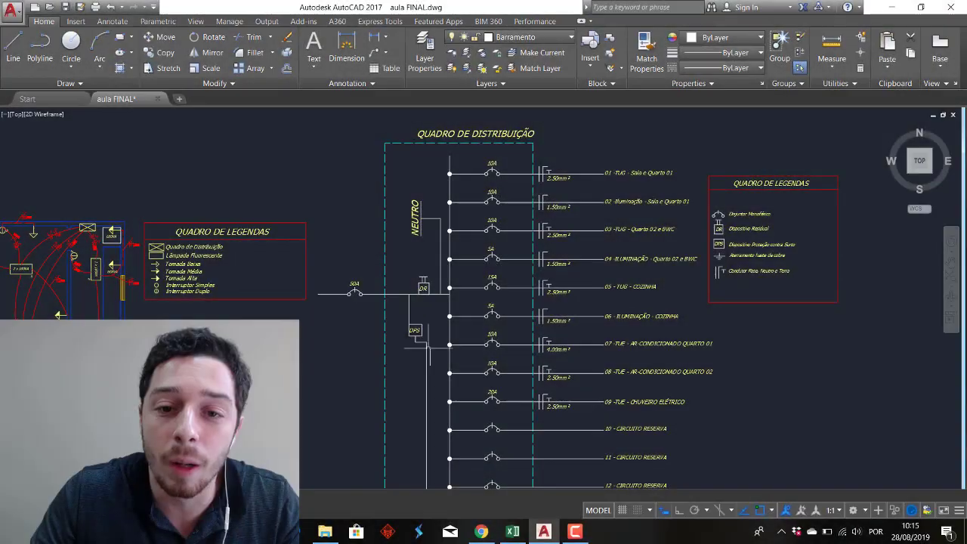
Examine the breaker ratings, conductor sections and descriptions of circuits 01 to 06 in the QUADRO DE DISTRIBUIÇÃO diagram.
scroll(481, 172, "up", 3)
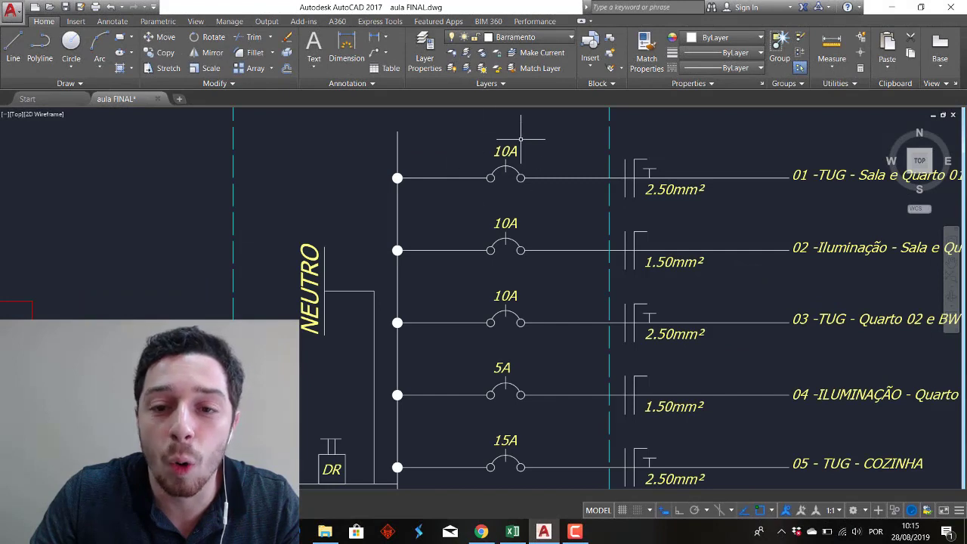
scroll(516, 173, "down", 2)
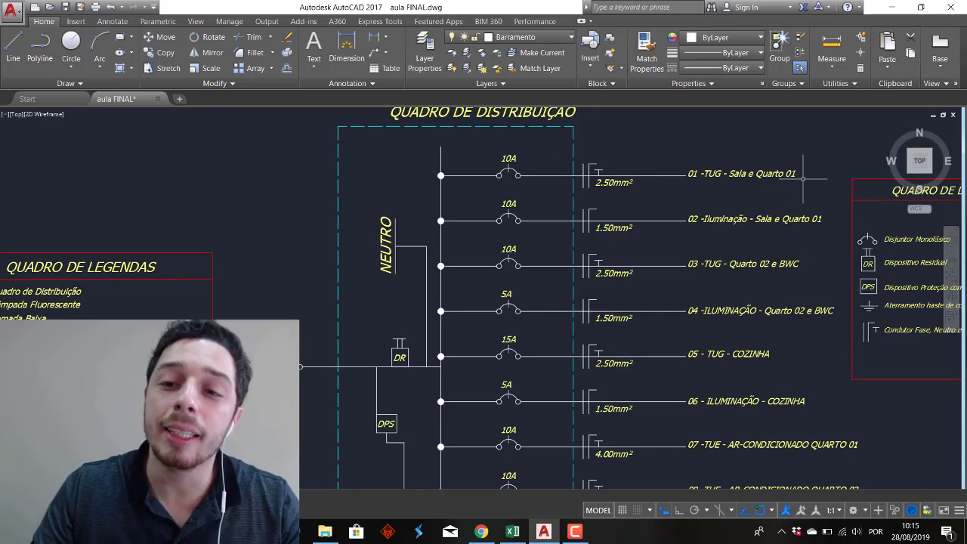
middle_click_drag(795, 180, 684, 182)
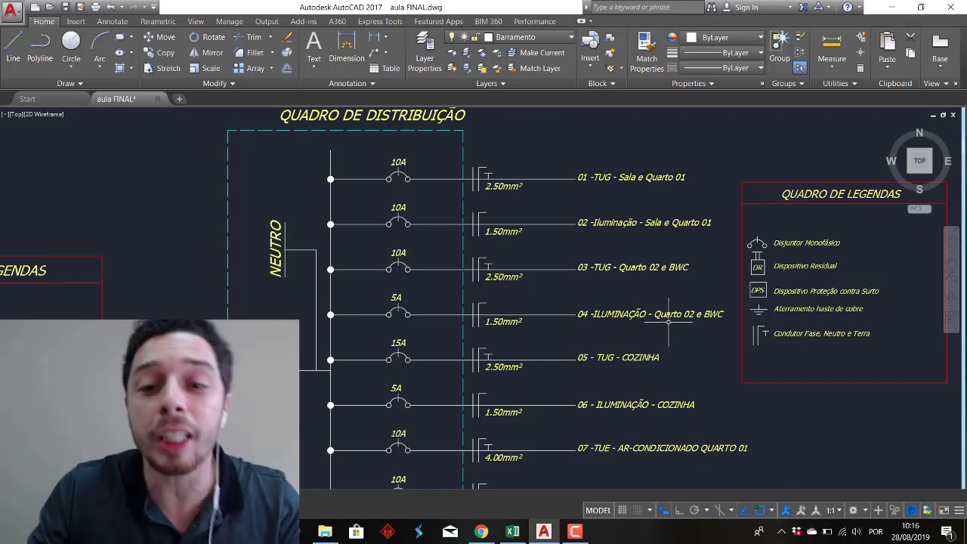
middle_click_drag(613, 276, 598, 236)
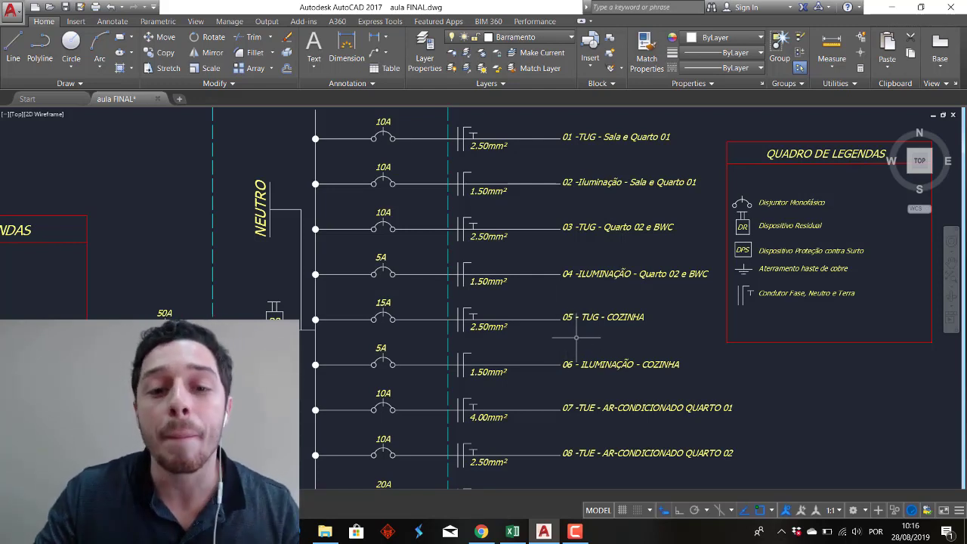
middle_click_drag(518, 335, 550, 321)
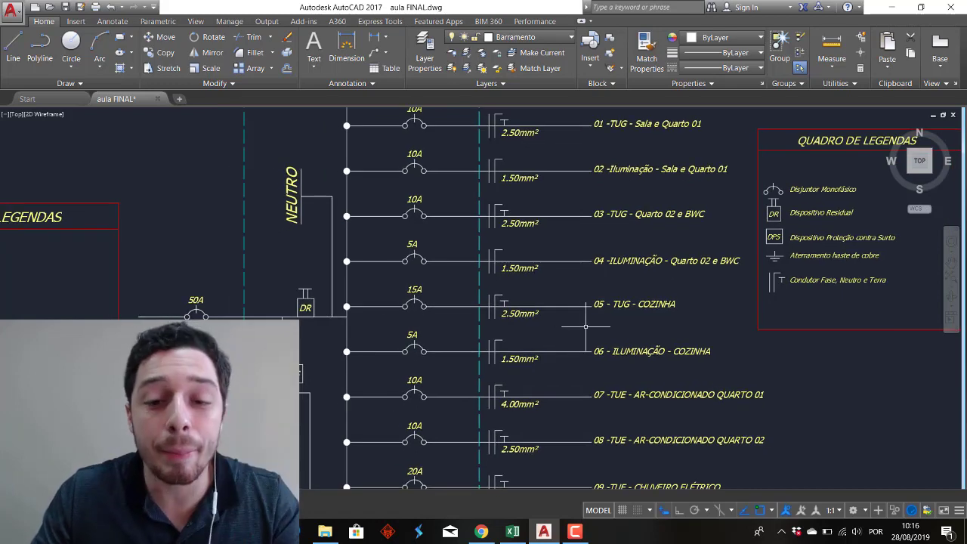
Switch to the Excel workbook, inspect the COZINHA formula for POTÊNCIA TUG in the load forecast table, and return to AutoCAD.
key("alt+Tab")
key("Tab")
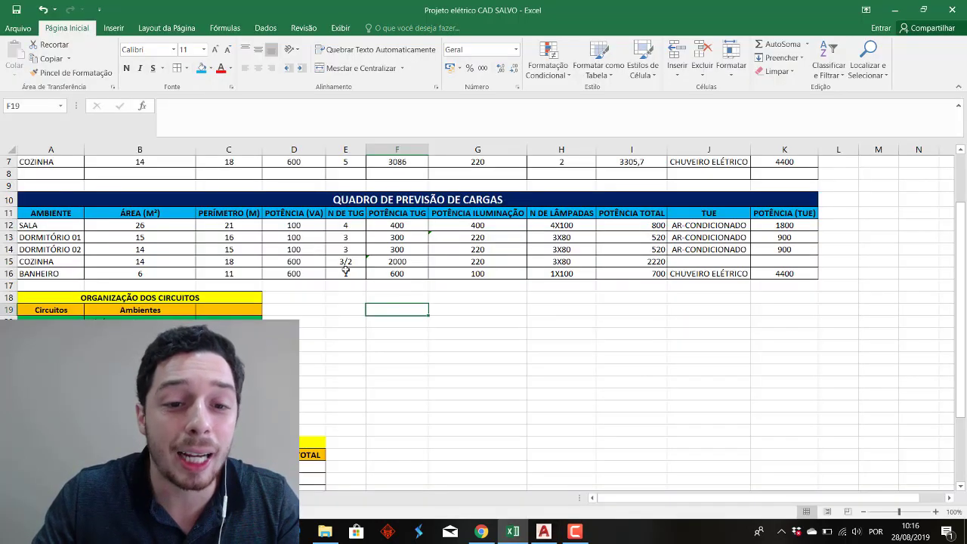
left_click(406, 262)
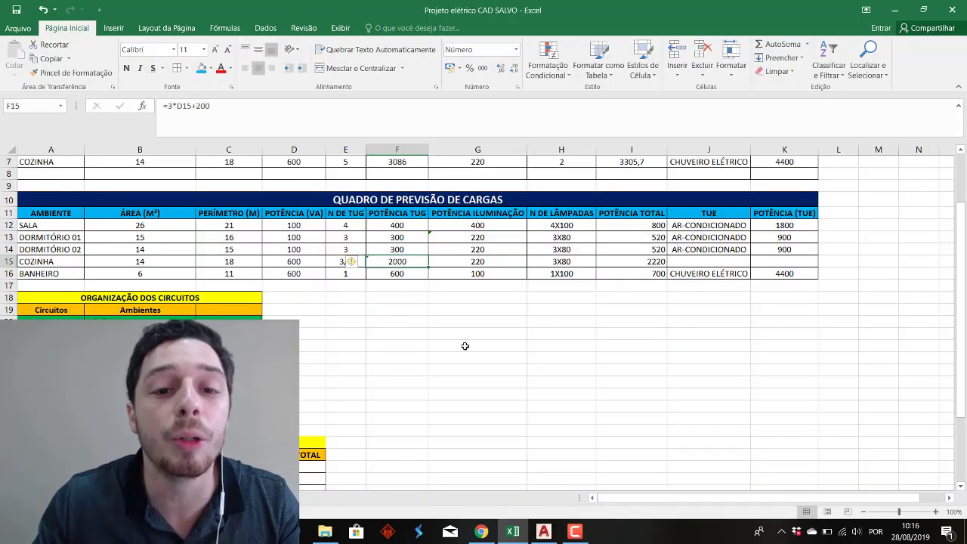
key("alt+Tab")
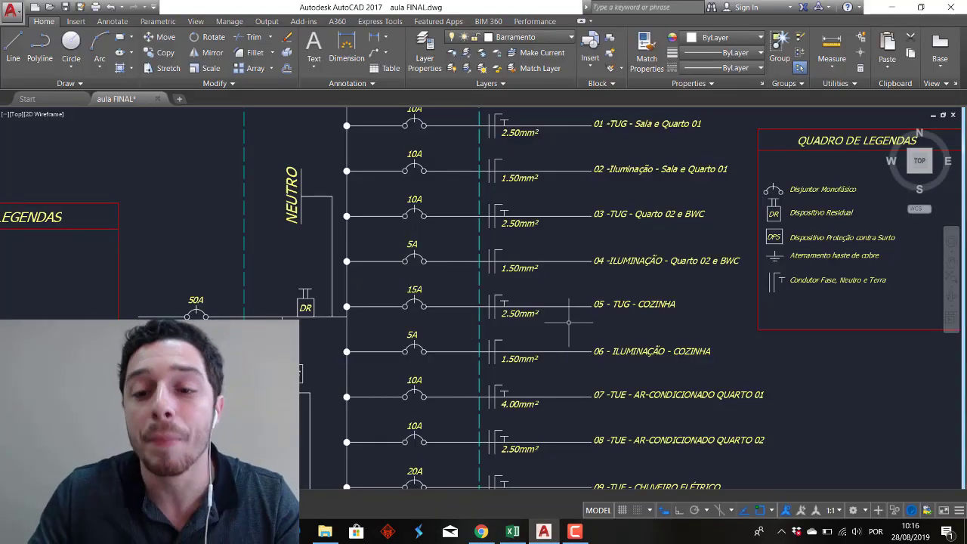
Examine the kitchen lighting circuit 06 and the air-conditioning circuits 07 and 08 with their breakers and conductor sections.
scroll(665, 363, "down", 3)
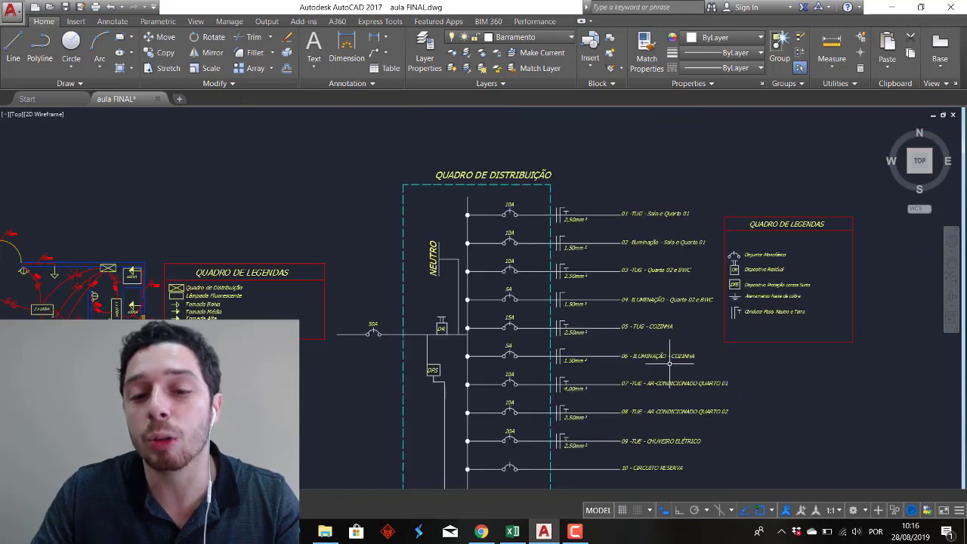
scroll(656, 277, "up", 1)
scroll(646, 313, "up", 2)
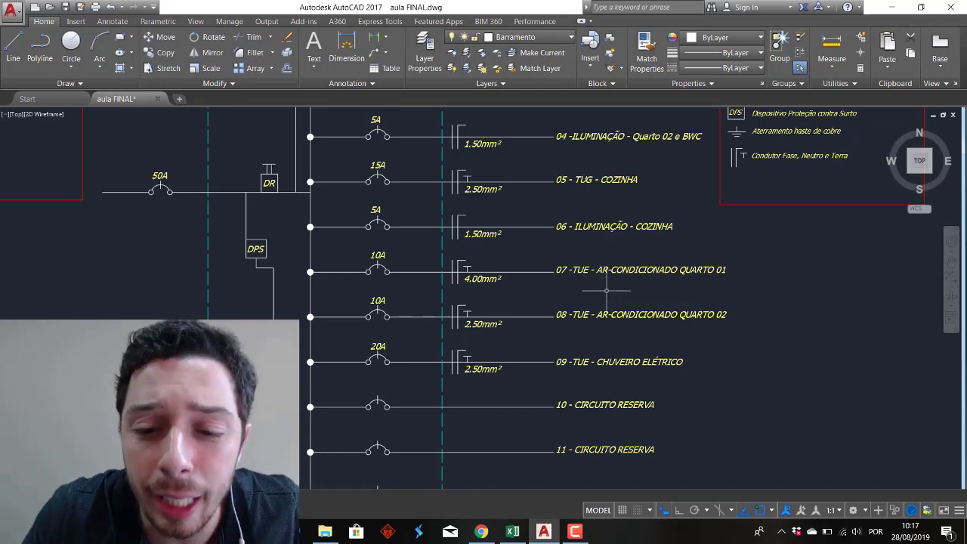
scroll(604, 278, "down", 3)
scroll(537, 274, "up", 5)
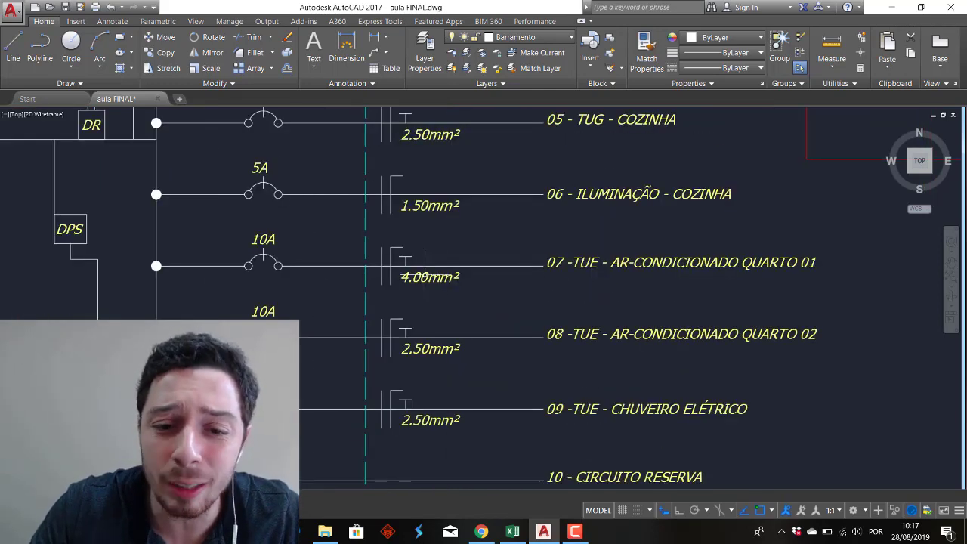
scroll(422, 364, "down", 4)
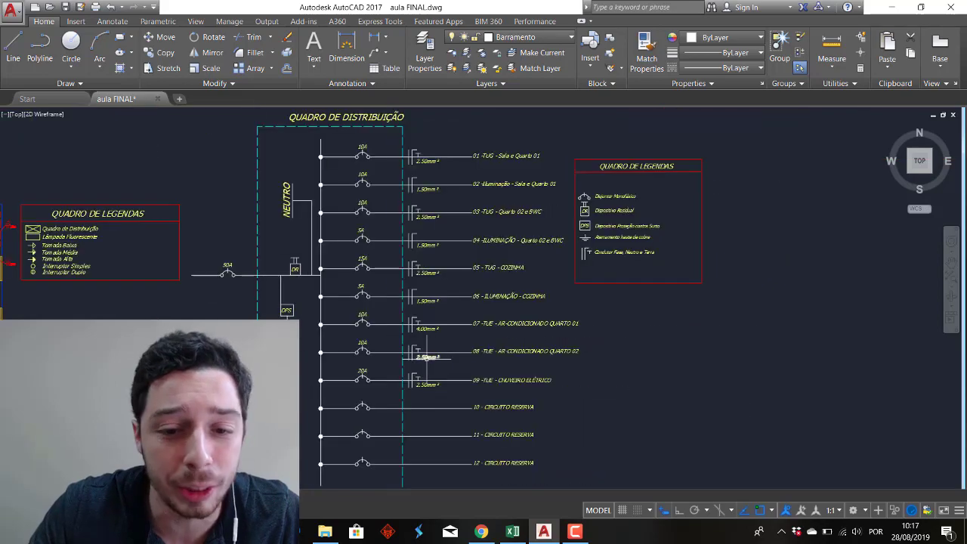
Review the circuit wiring between the distribution board and the rooms on the electrical floor plan, and return to the single-line diagram.
middle_click_drag(436, 356, 627, 346)
middle_click_drag(503, 342, 692, 339)
middle_click_drag(226, 231, 342, 236)
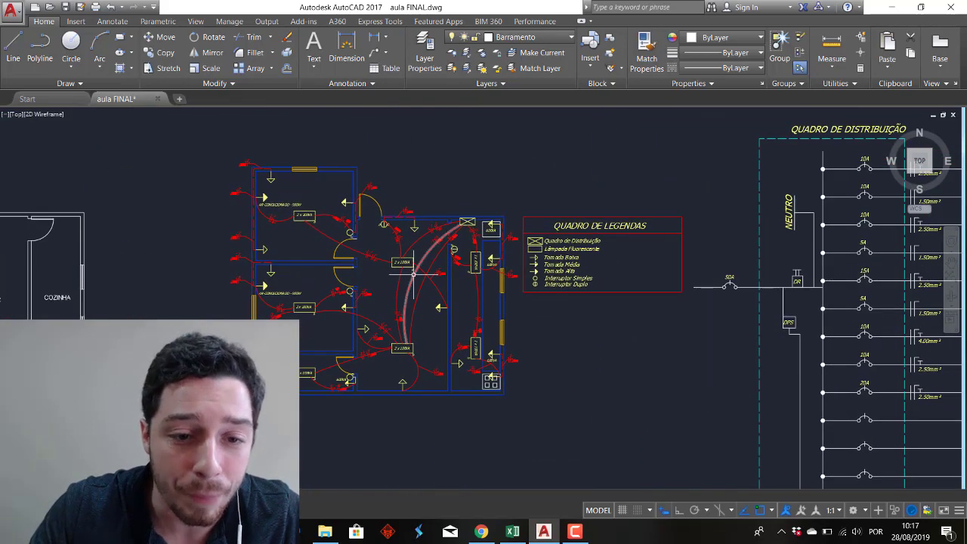
scroll(347, 262, "up", 2)
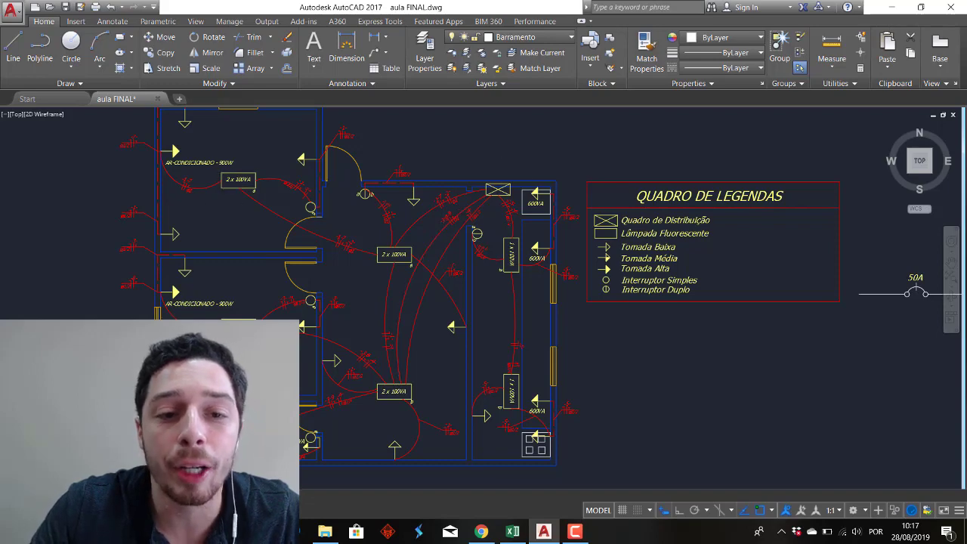
scroll(582, 295, "down", 2)
middle_click_drag(586, 300, 233, 222)
scroll(216, 224, "down", 2)
scroll(500, 236, "up", 2)
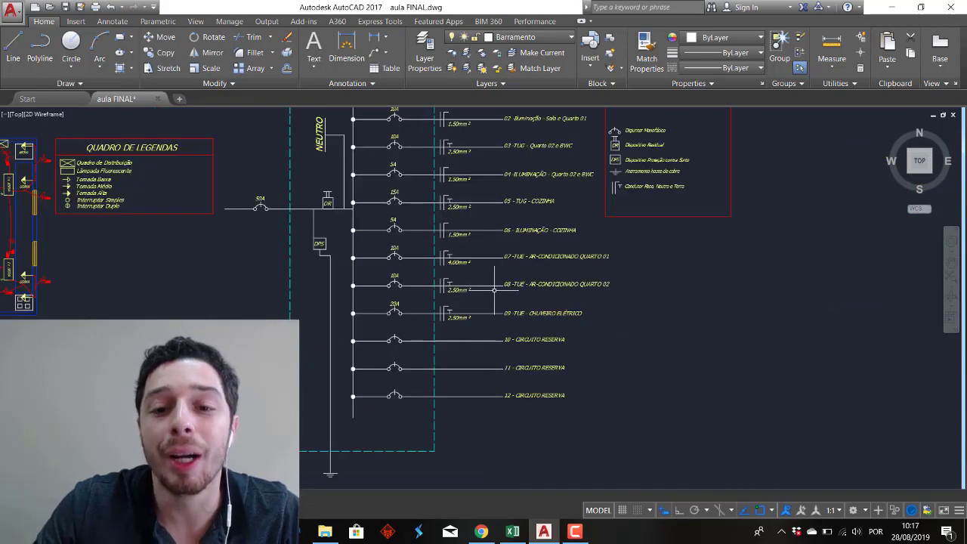
Inspect the electric shower circuit 09 in the distribution diagram and its wiring to the bathroom on the floor plan.
scroll(472, 291, "up", 1)
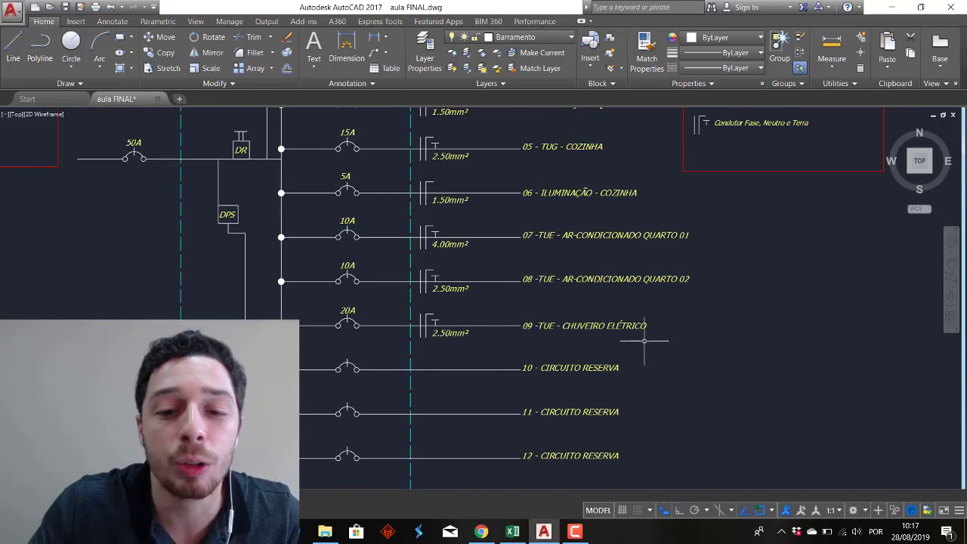
scroll(327, 329, "down", 2)
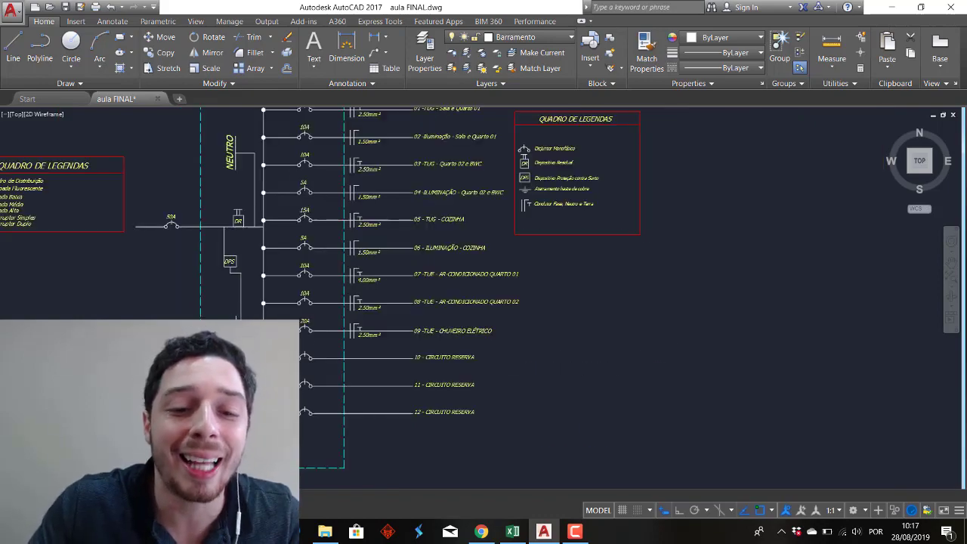
scroll(616, 354, "down", 2)
scroll(339, 310, "up", 2)
scroll(166, 319, "up", 4)
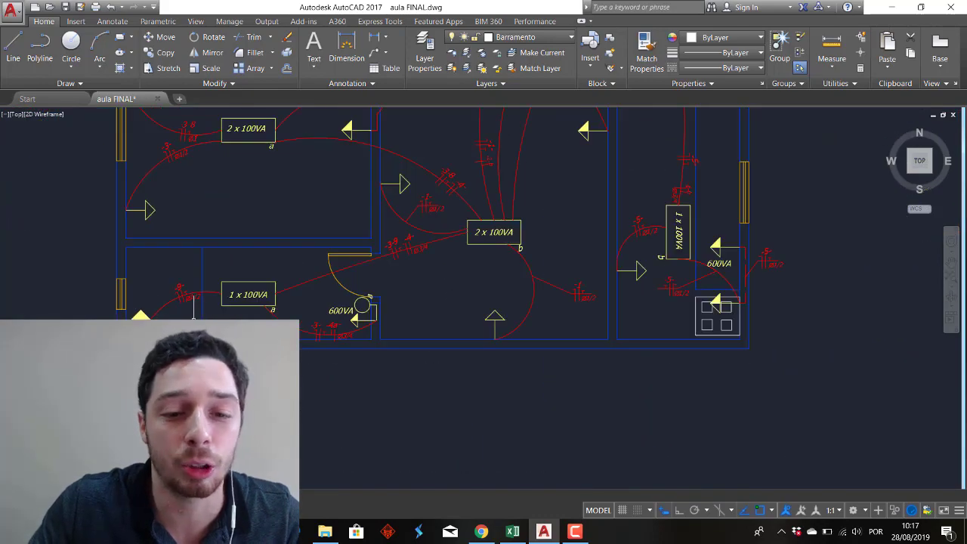
scroll(194, 318, "down", 2)
middle_click_drag(533, 324, 327, 302)
scroll(327, 302, "down", 4)
middle_click_drag(643, 339, 528, 351)
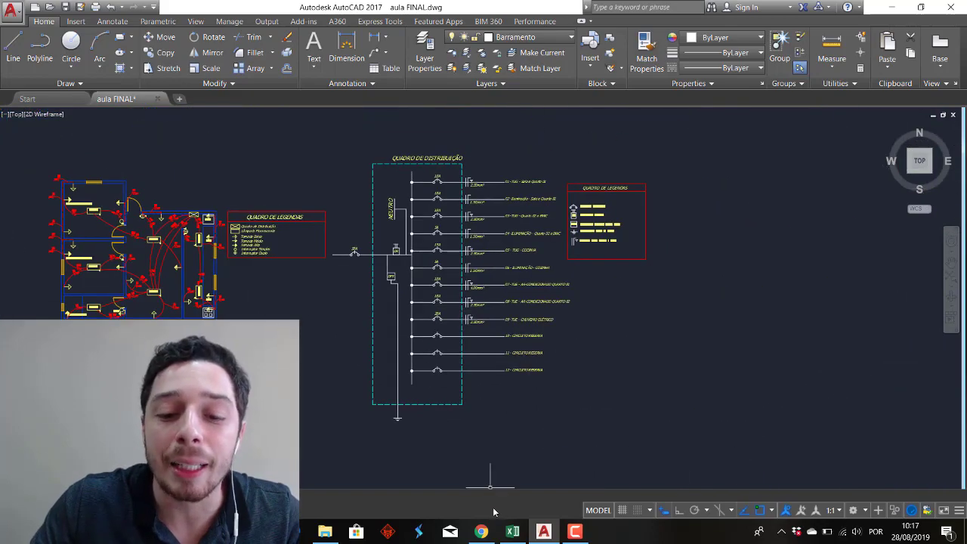
Review the ORGANIZAÇÃO DOS CIRCUITOS table in Excel, and compare it with reserve circuits 10 to 12 in the AutoCAD distribution diagram.
left_click(513, 531)
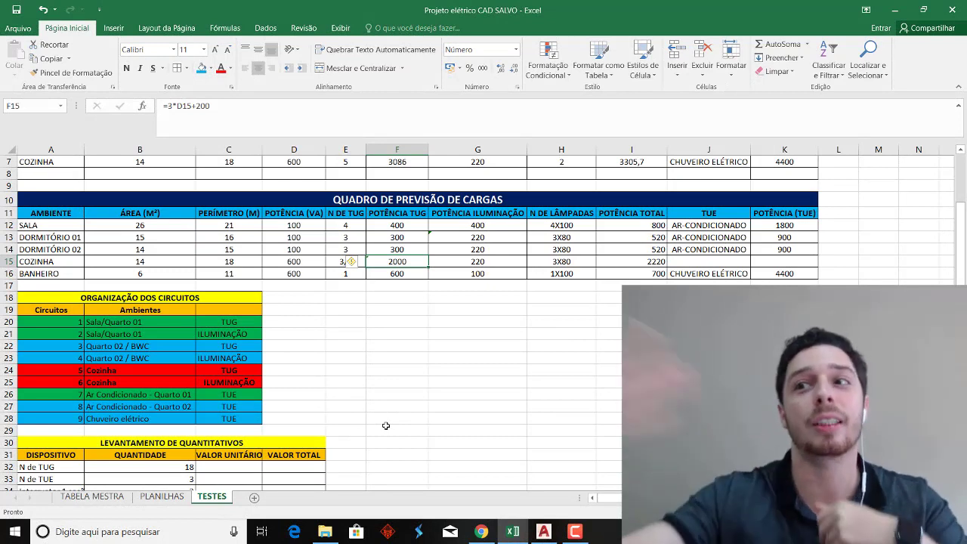
left_click(385, 421)
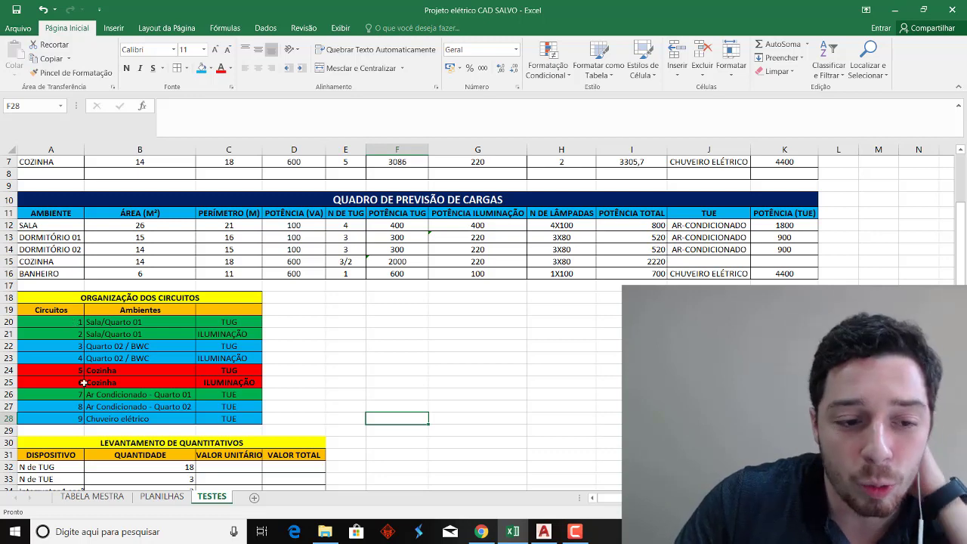
key("alt+Tab")
scroll(464, 204, "up", 2)
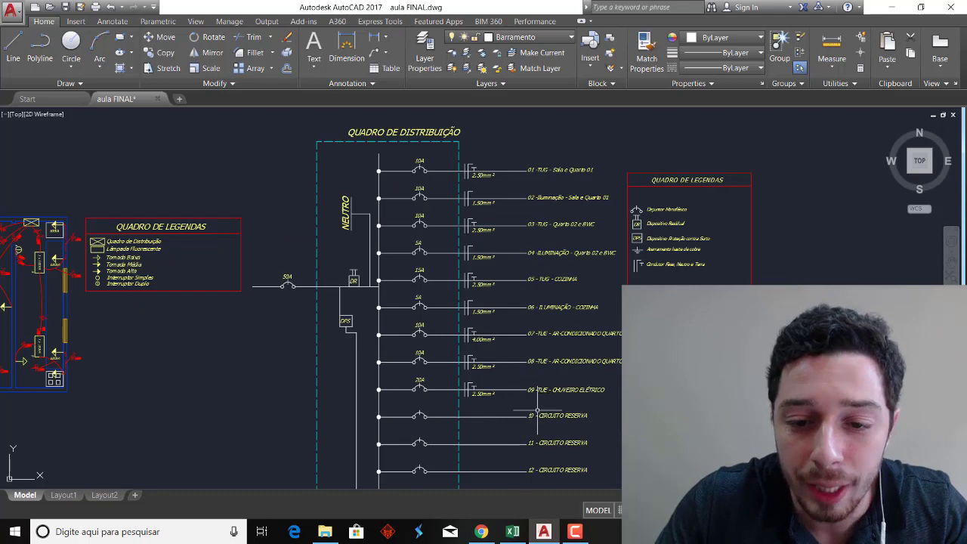
middle_click_drag(547, 422, 535, 337)
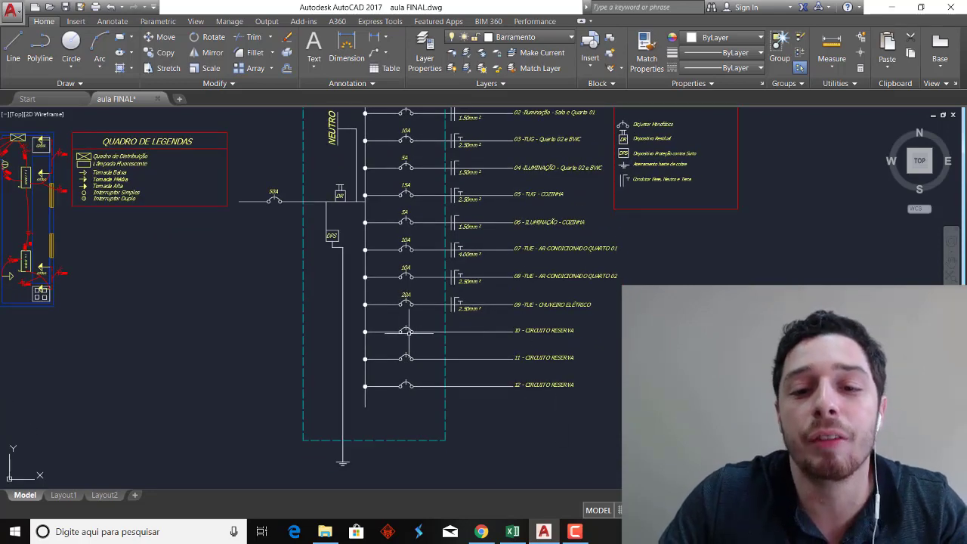
scroll(425, 351, "up", 2)
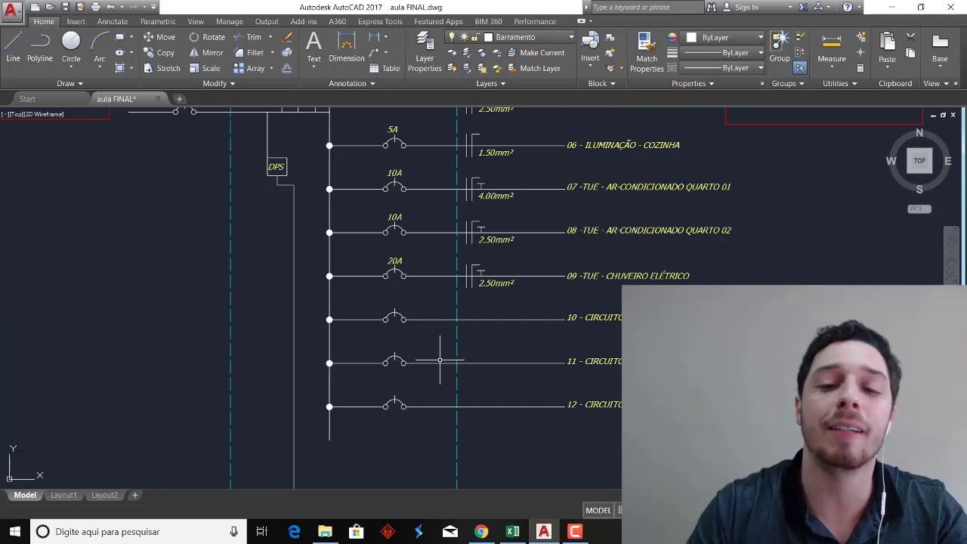
Switch to Excel, consult the DISJUNTORES RESERVAS table on the PLANILHAS sheet, and return to the TESTES sheet.
key("alt+Tab")
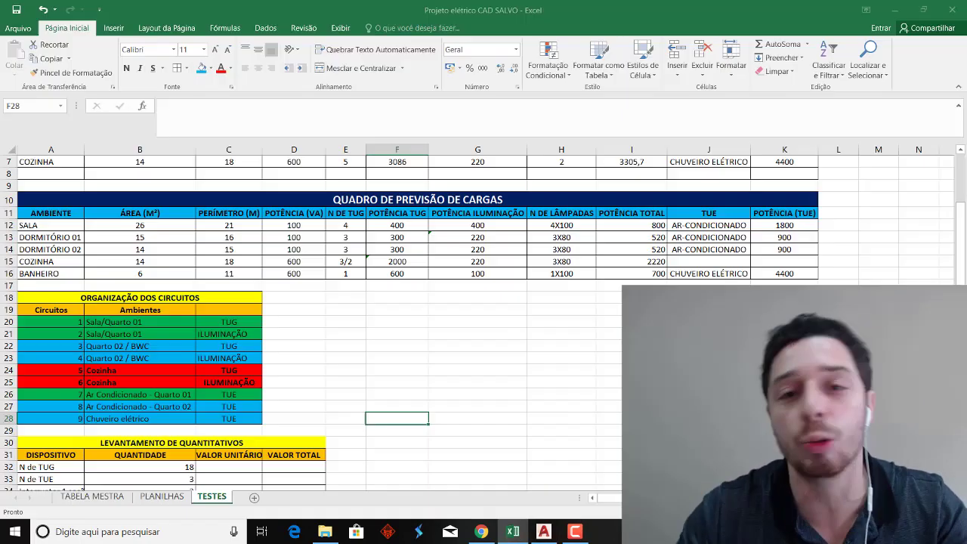
left_click(179, 499)
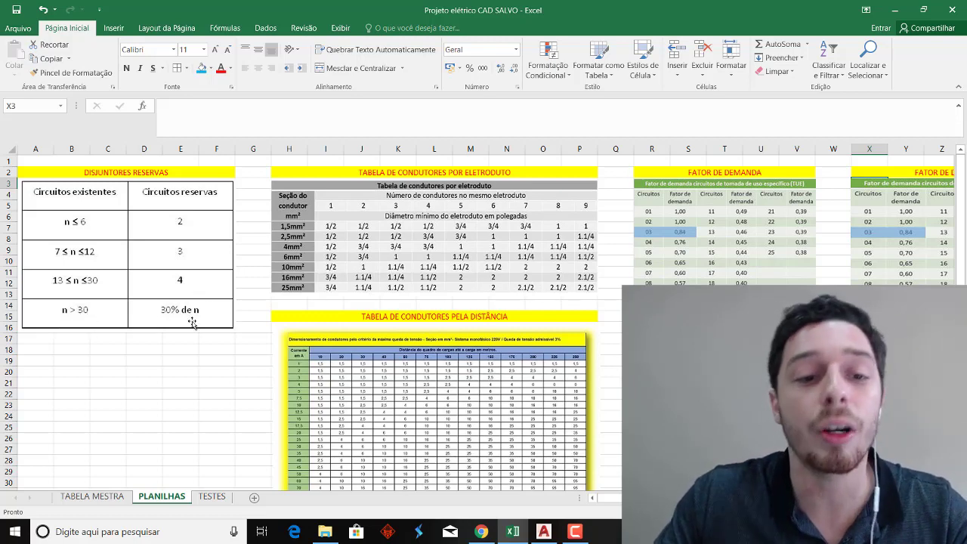
left_click(217, 497)
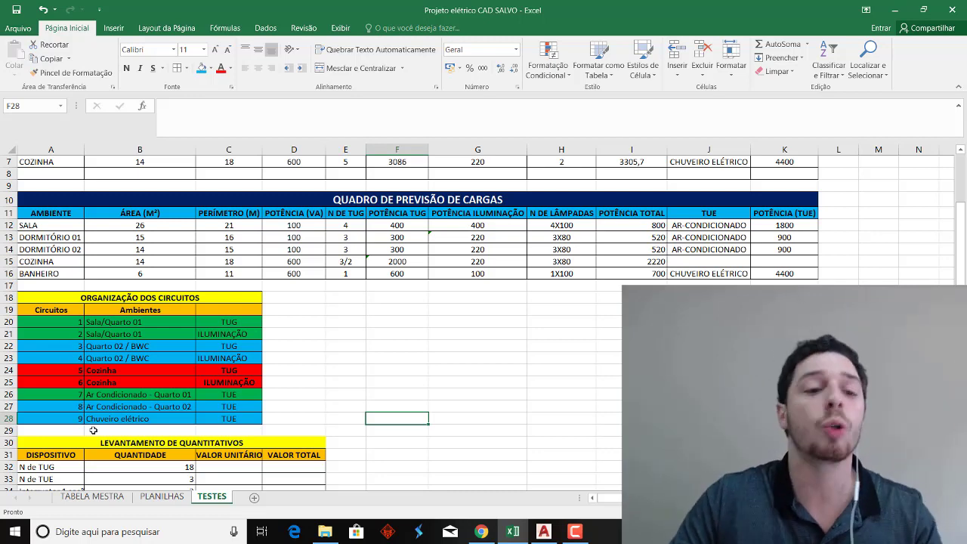
Switch to AutoCAD and go from reserve circuits 10 to 12 in the distribution diagram to the electrical floor plan.
key("alt+Tab")
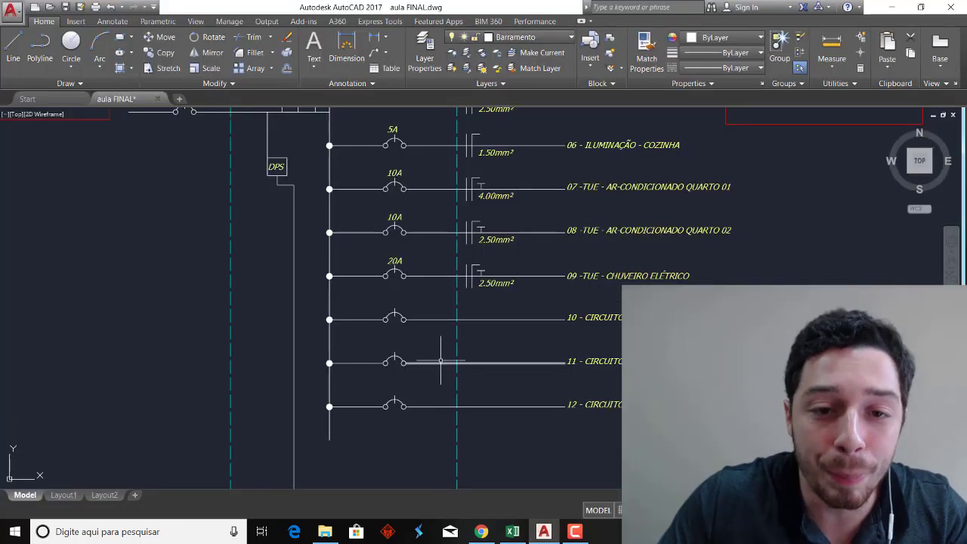
scroll(483, 302, "down", 5)
scroll(514, 266, "up", 4)
scroll(514, 265, "up", 3)
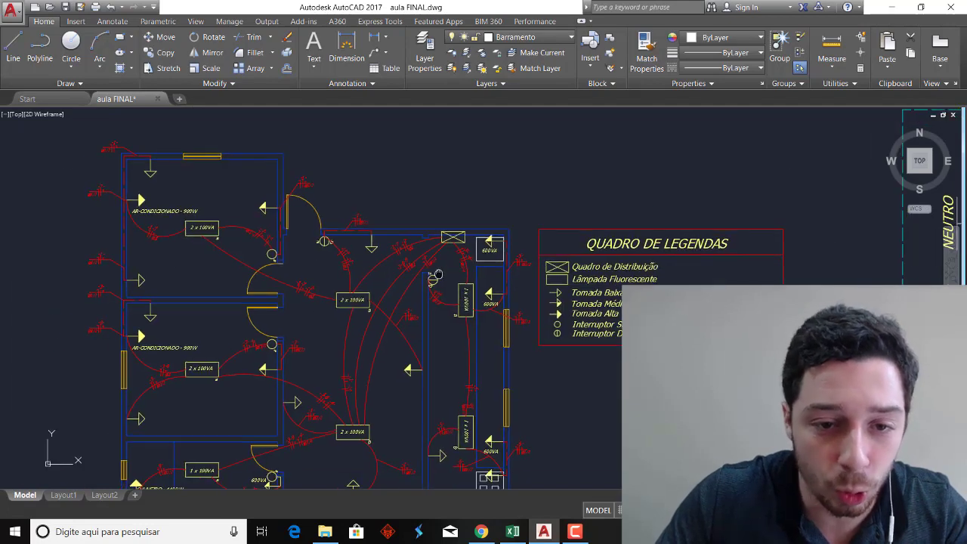
Switch to Excel and review the TESTES sheet from the QUADRO DE PREVISÃO DE CARGAS down to the LEVANTAMENTO DE QUANTITATIVOS table.
key("alt+Tab")
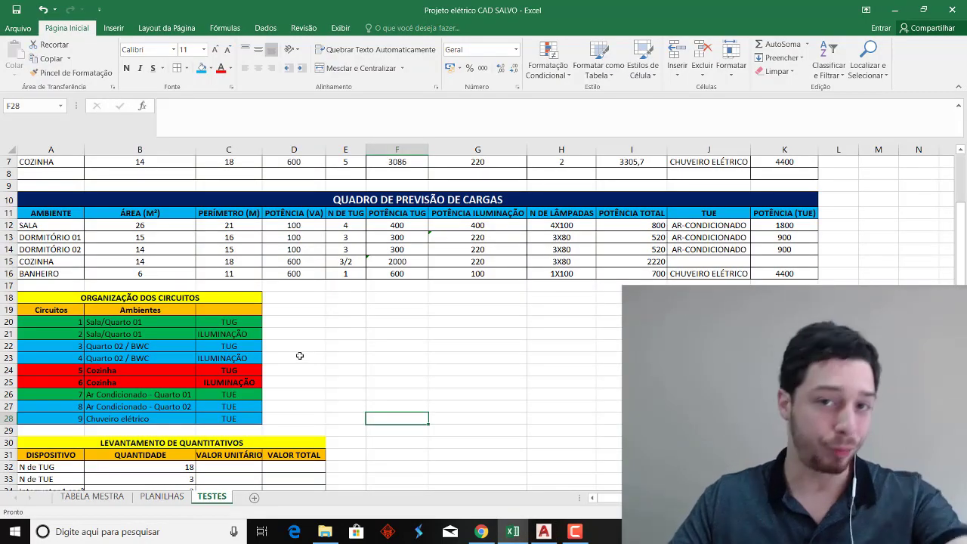
scroll(325, 317, "down", 1)
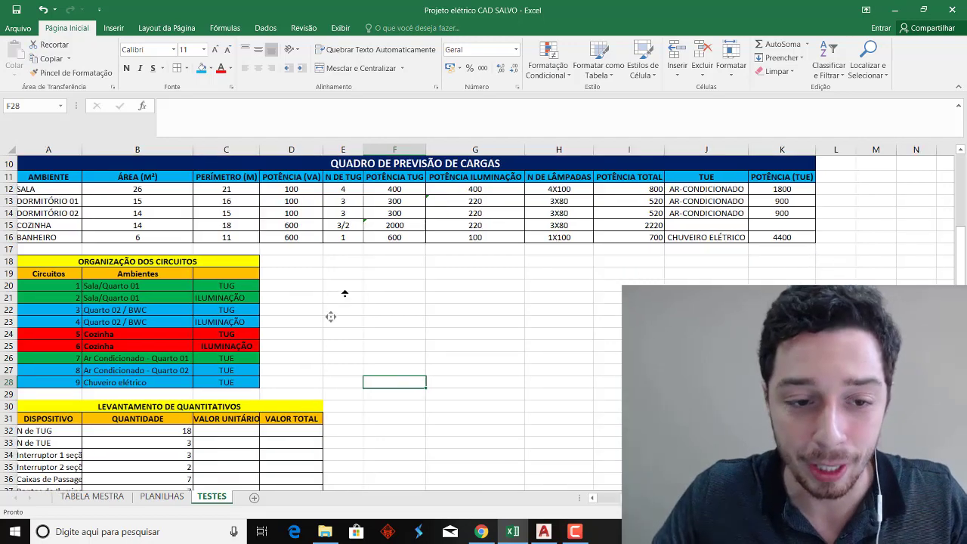
scroll(332, 317, "right", 1)
scroll(556, 428, "left", 1)
scroll(556, 427, "down", 3)
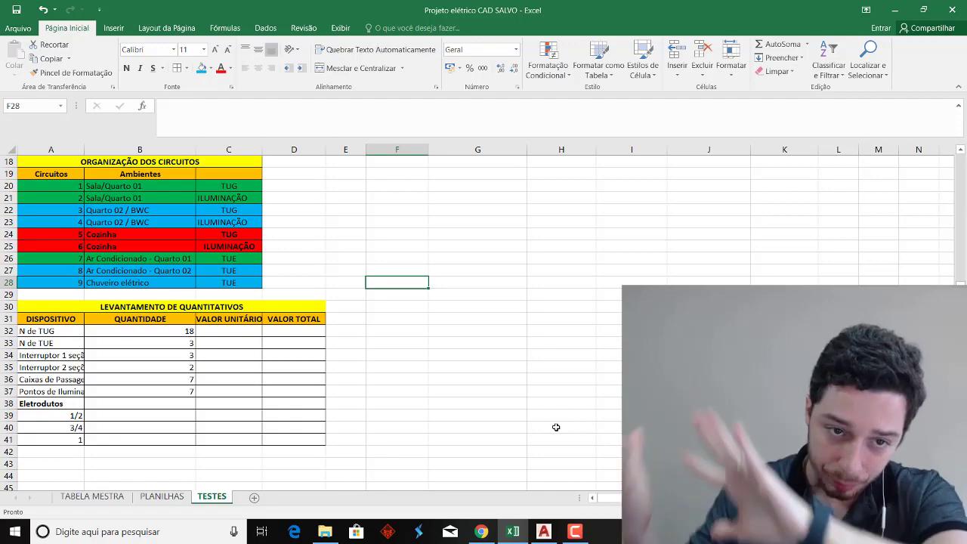
Switch to AutoCAD and examine the whole electrical floor plan alongside the QUADRO DE LEGENDAS.
key("alt+Tab")
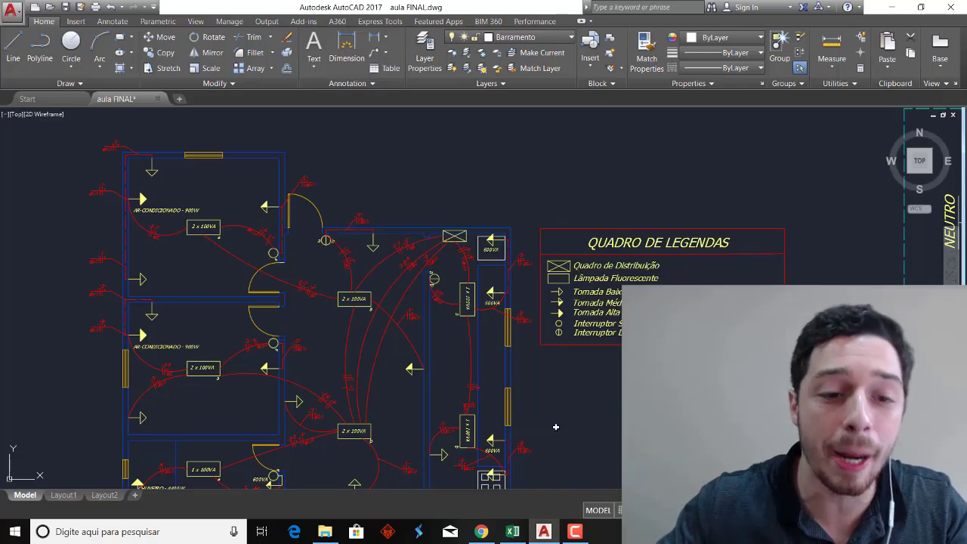
scroll(522, 314, "down", 4)
scroll(528, 314, "up", 5)
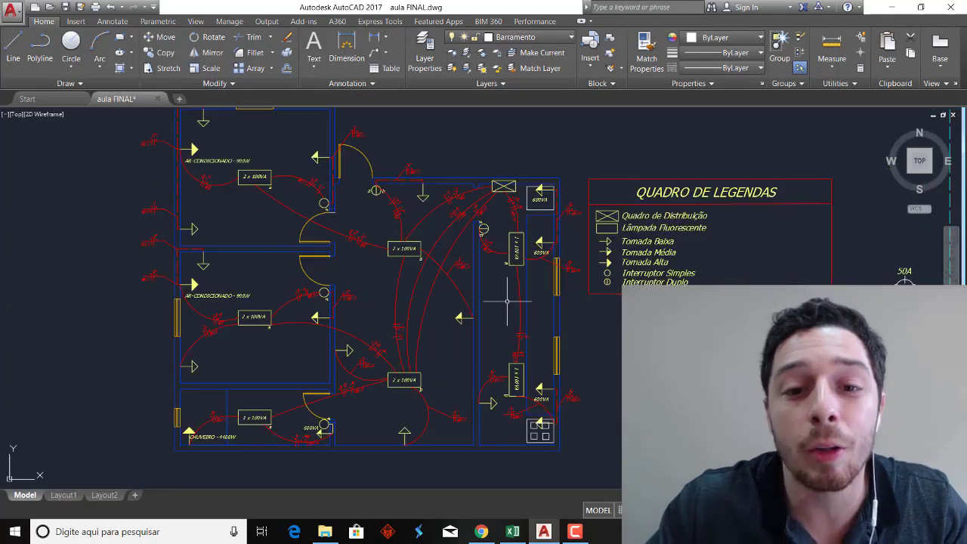
Switch to Excel and auto-fit column A to show the full device names in the LEVANTAMENTO DE QUANTITATIVOS table.
key("alt+Tab")
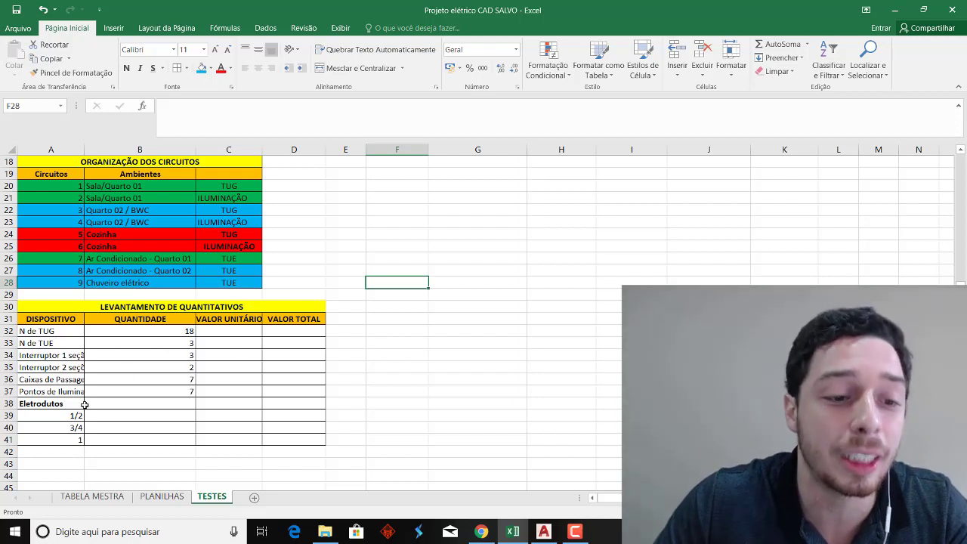
double_click(85, 146)
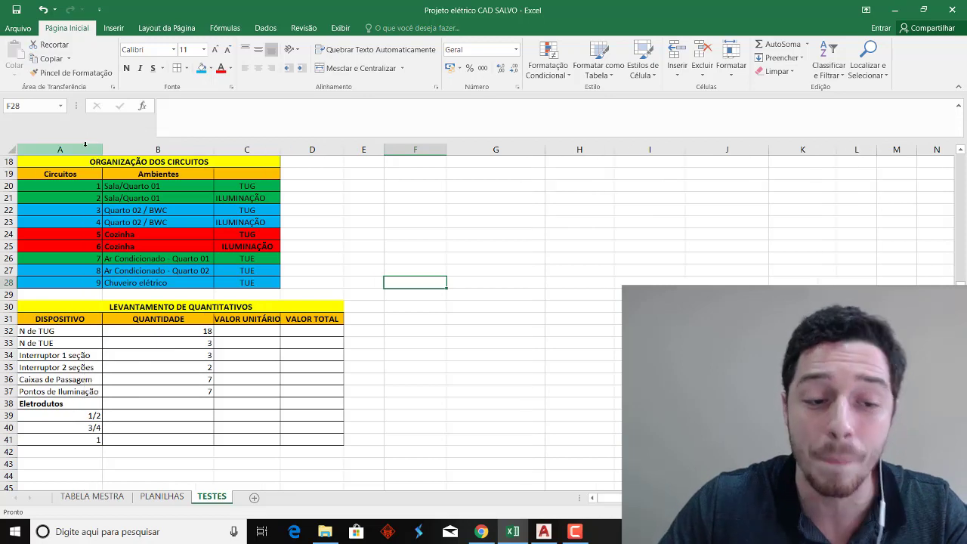
Consult the floor plan in AutoCAD, and return to Excel to review the load forecast, circuit and quantity tables.
key("alt+Tab")
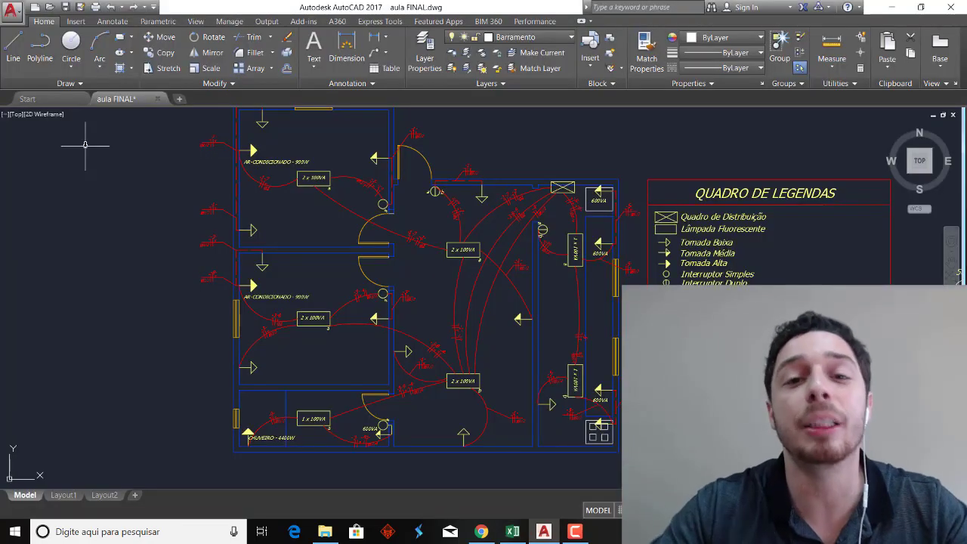
key("alt+Tab")
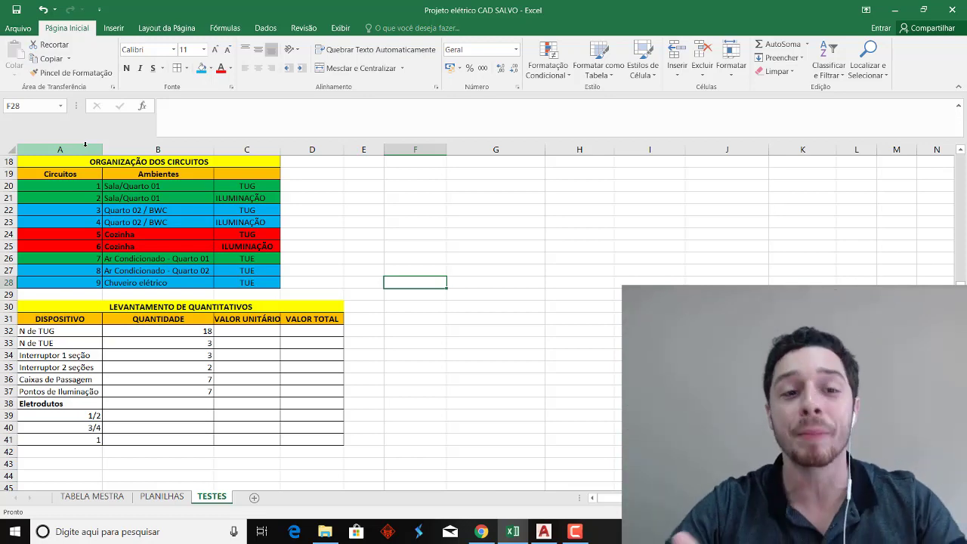
scroll(276, 274, "up", 3)
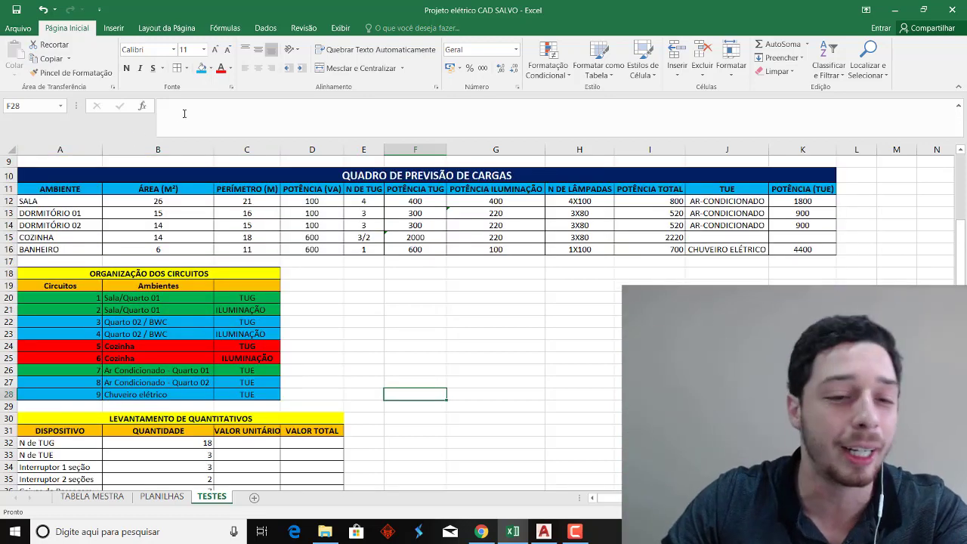
scroll(302, 291, "down", 5)
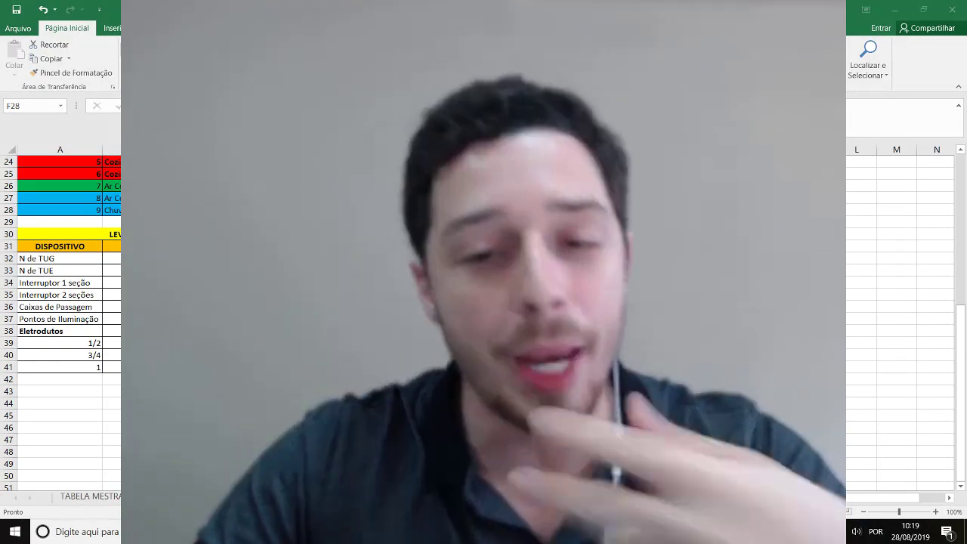
key("alt+Tab")
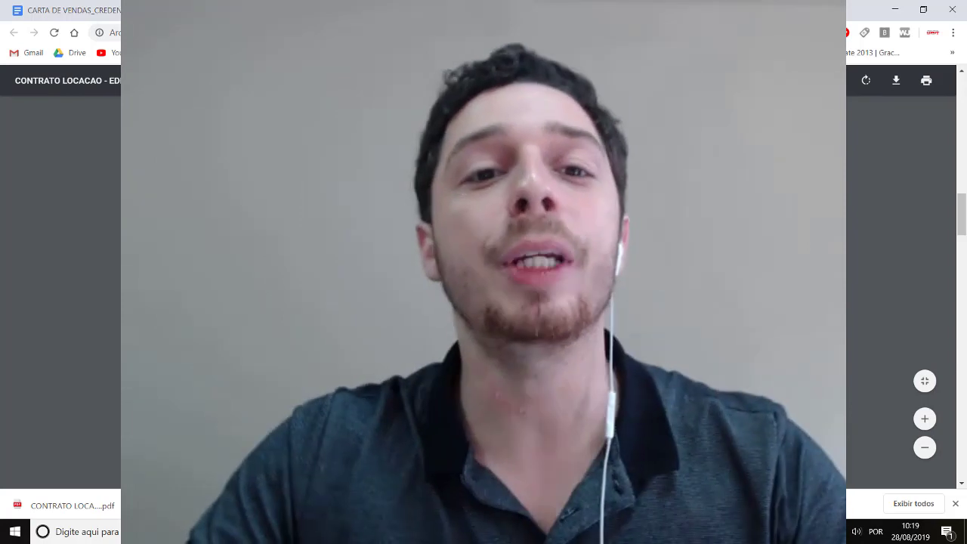
key("ctrl+Tab")
scroll(211, 302, "up", 5)
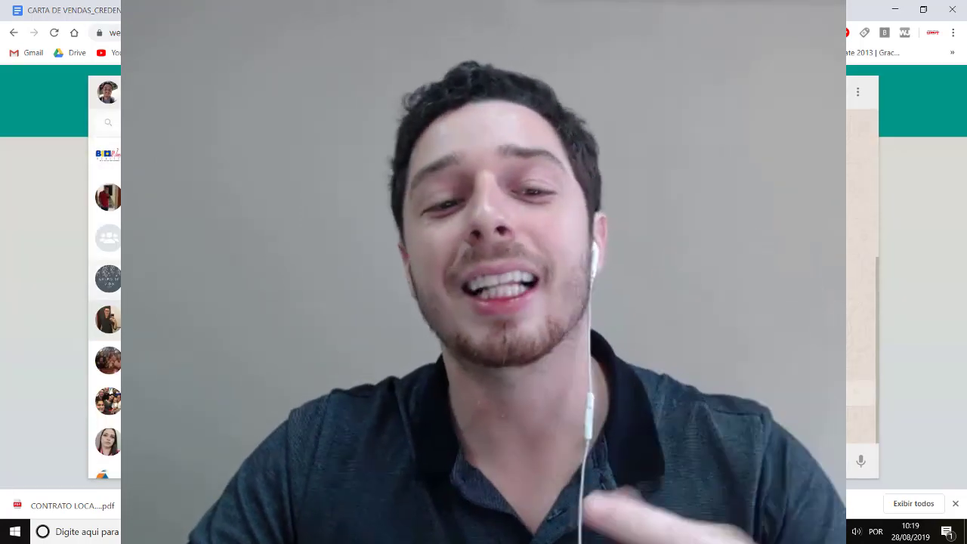